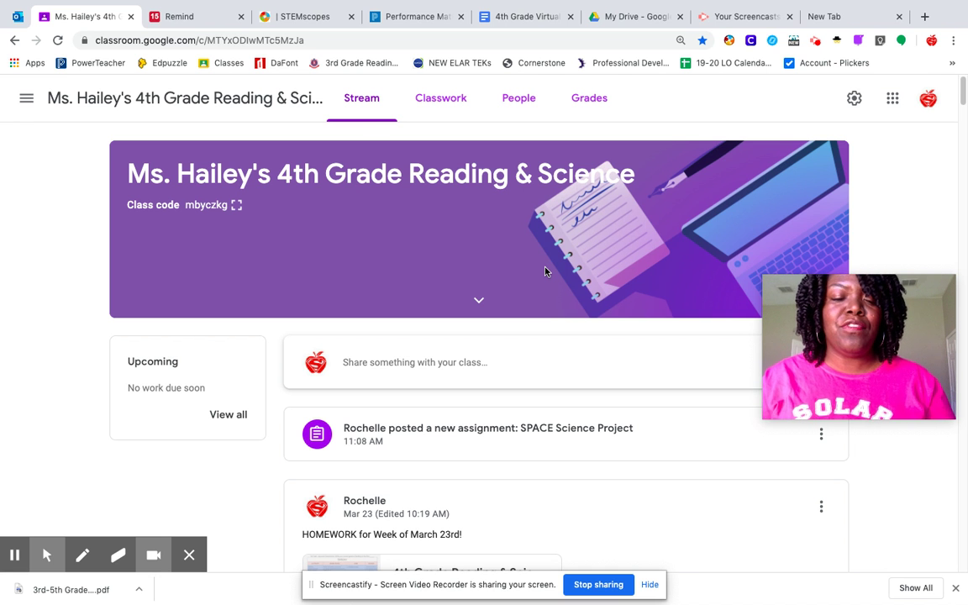
- Start a new assignment in the classwork of the 4th Grade Reading & Science class
{"action": "scroll", "coordinate": [553, 449], "scroll_direction": "down", "scroll_amount": 2}
{"action": "scroll", "coordinate": [552, 448], "scroll_direction": "up", "scroll_amount": 1}
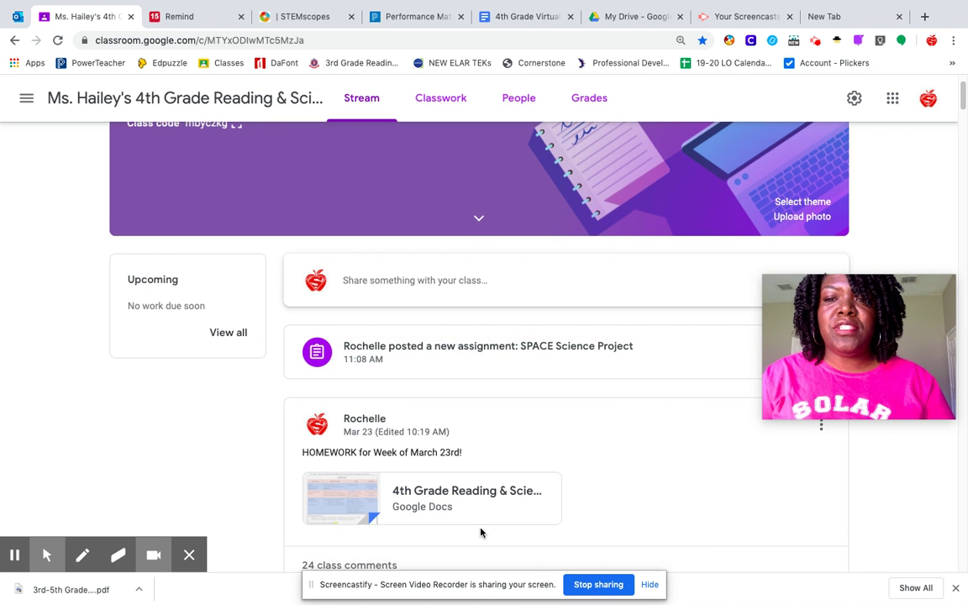
{"action": "scroll", "coordinate": [480, 532], "scroll_direction": "up", "scroll_amount": 1}
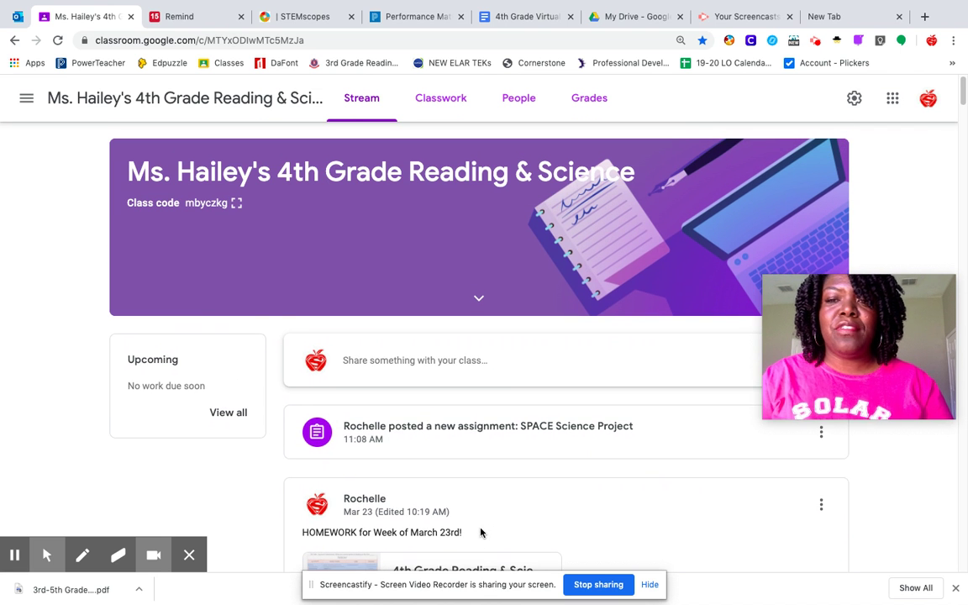
{"action": "left_click", "coordinate": [448, 100]}
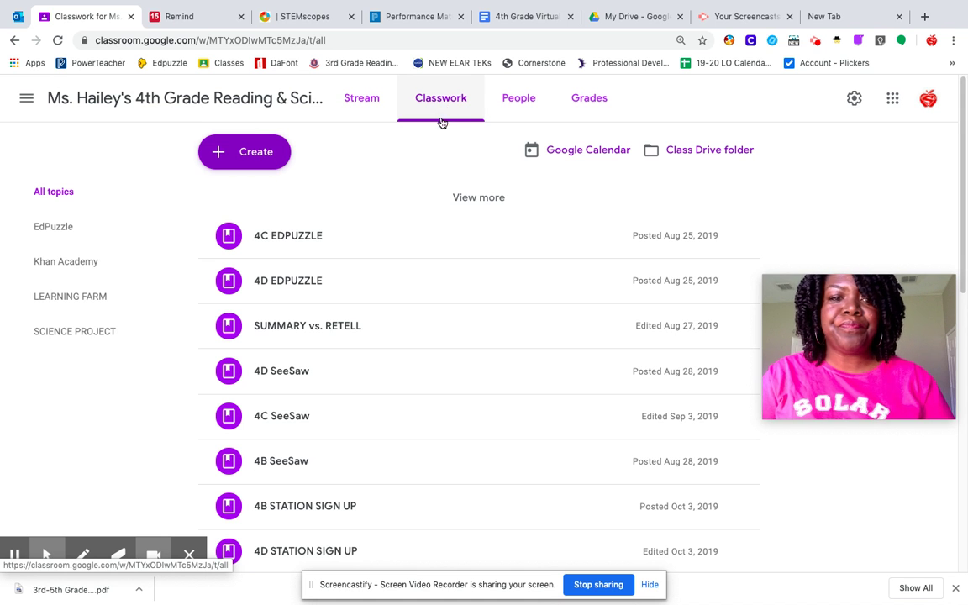
{"action": "scroll", "coordinate": [430, 209], "scroll_direction": "up", "scroll_amount": 1}
{"action": "scroll", "coordinate": [429, 209], "scroll_direction": "down", "scroll_amount": 1}
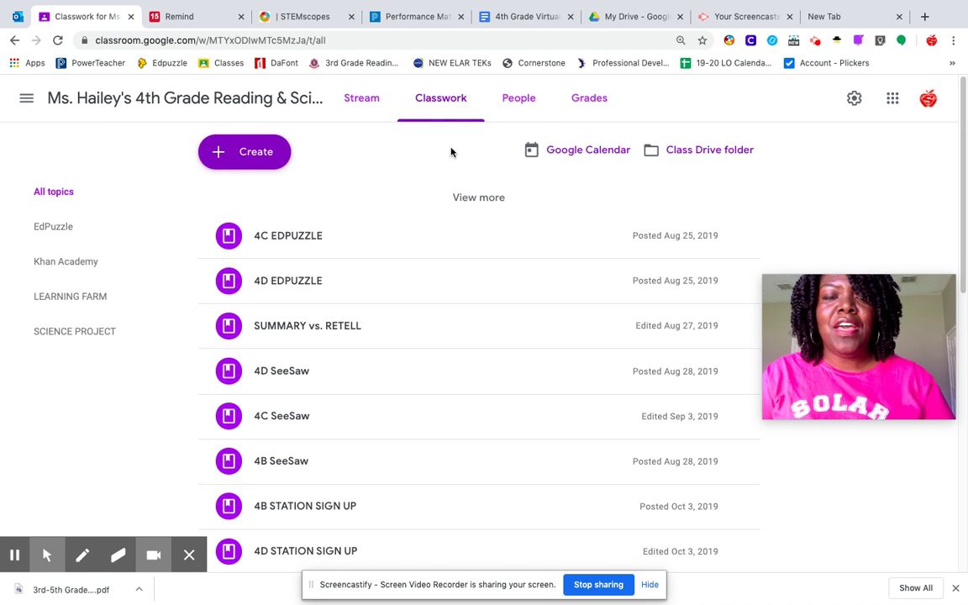
{"action": "left_click", "coordinate": [434, 106]}
{"action": "left_click", "coordinate": [252, 158]}
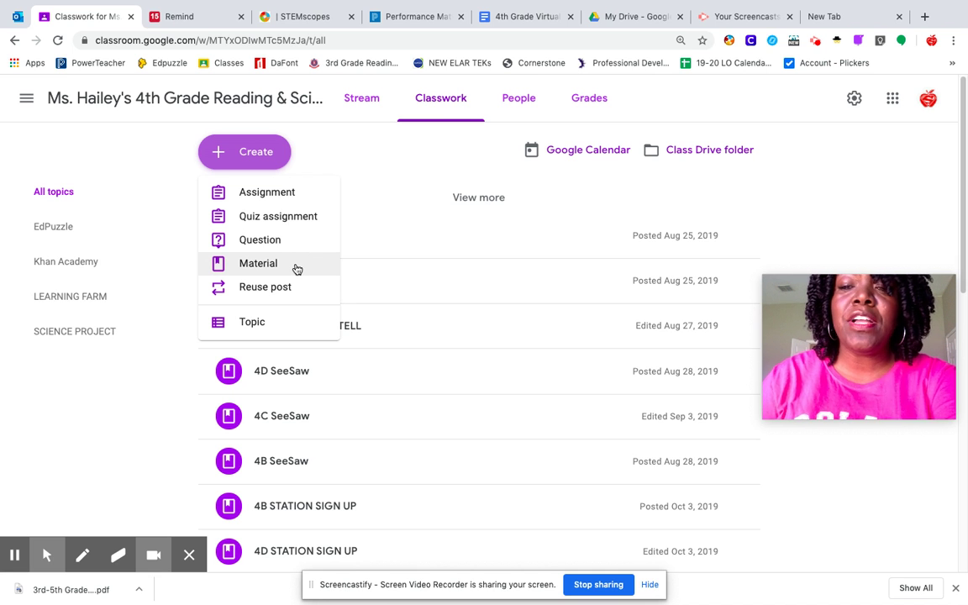
{"action": "left_click", "coordinate": [284, 194]}
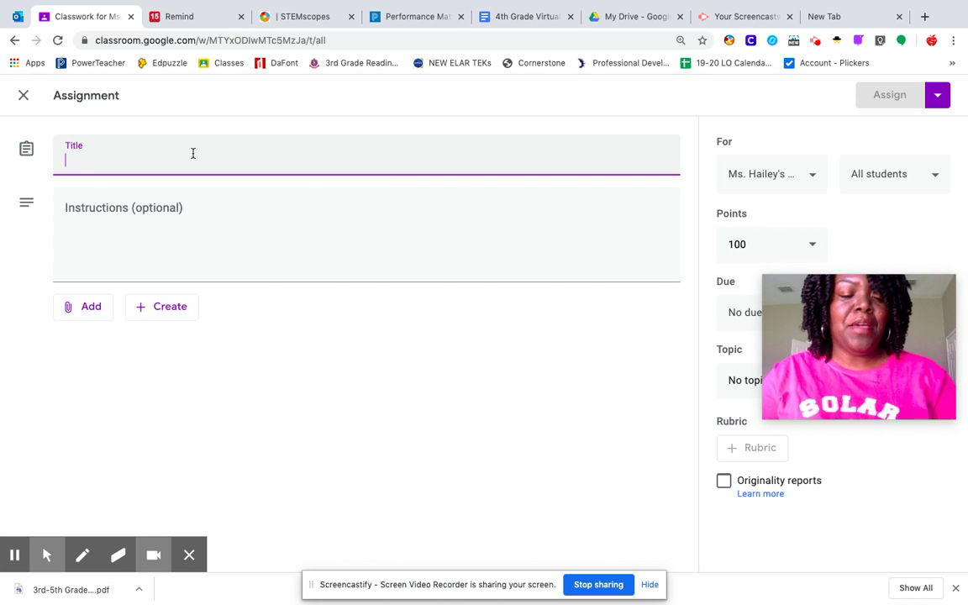
- Title the assignment "Space Science Project" with the instructions "Use the template to create your slide presentation. Due April 15th."
{"action": "type", "text": "Space"}
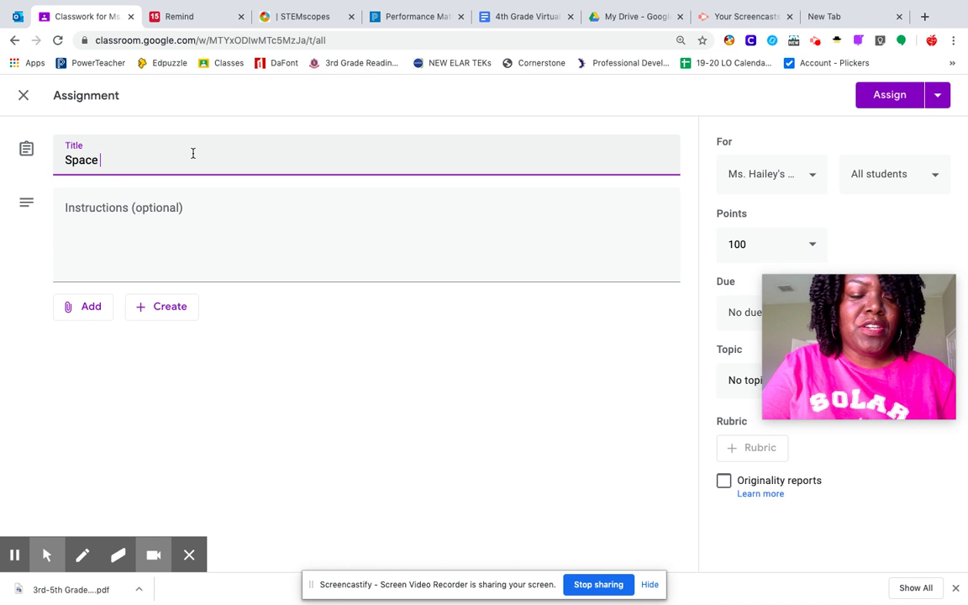
{"action": "type", "text": " S"}
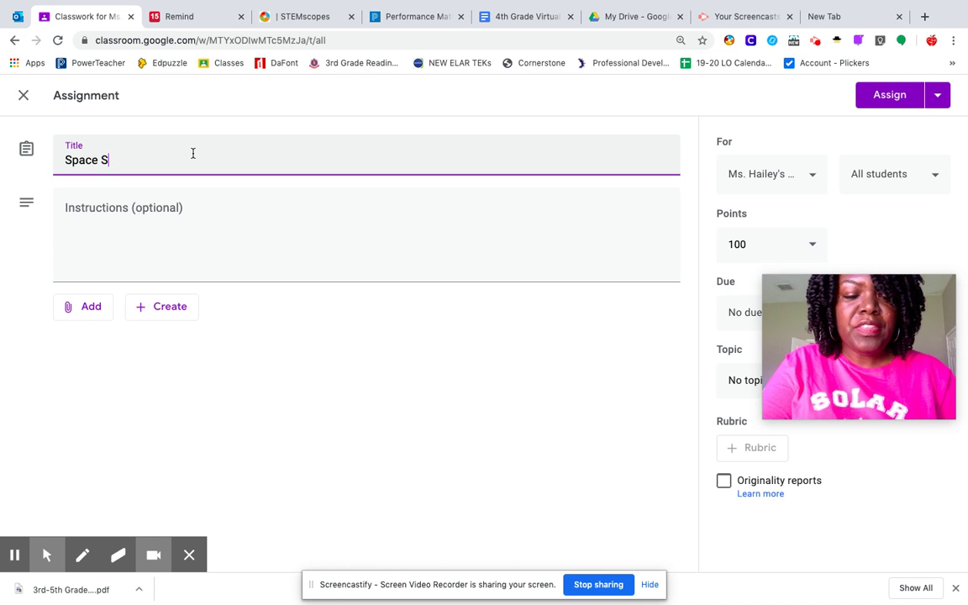
{"action": "type", "text": "cience P"}
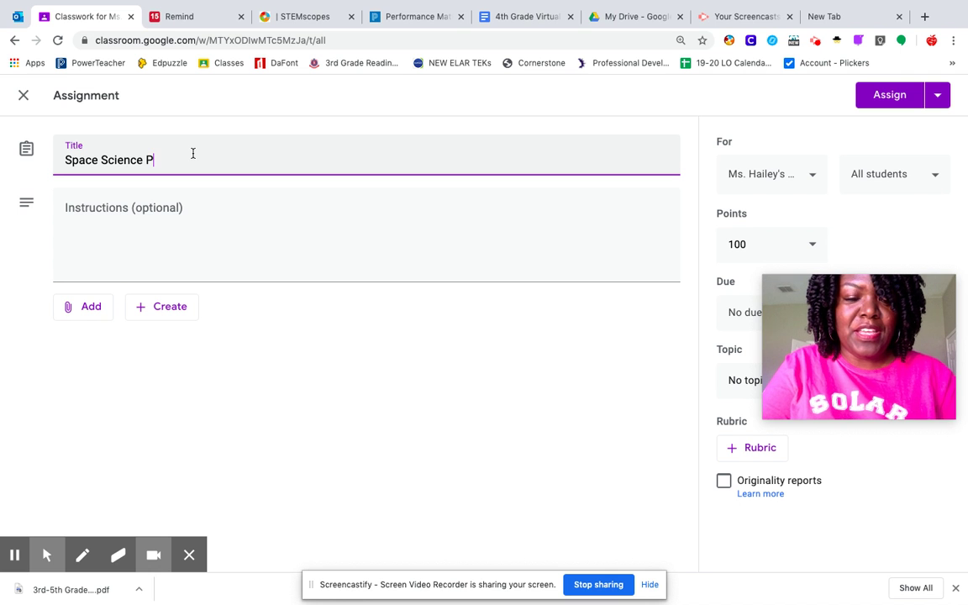
{"action": "type", "text": "roject"}
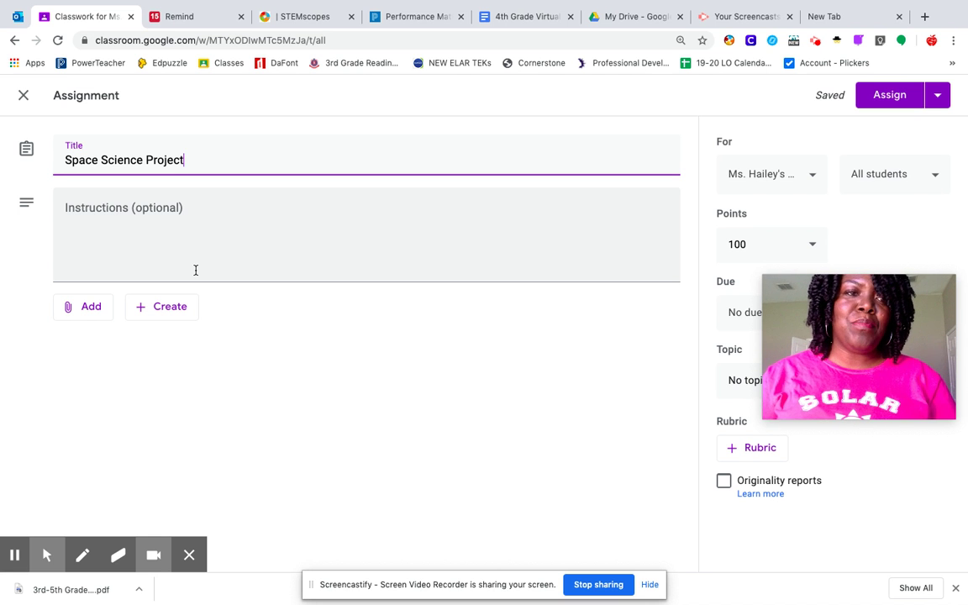
{"action": "left_click", "coordinate": [139, 215]}
{"action": "type", "text": "Use the template to create your slide presentation. Due April 15th."}
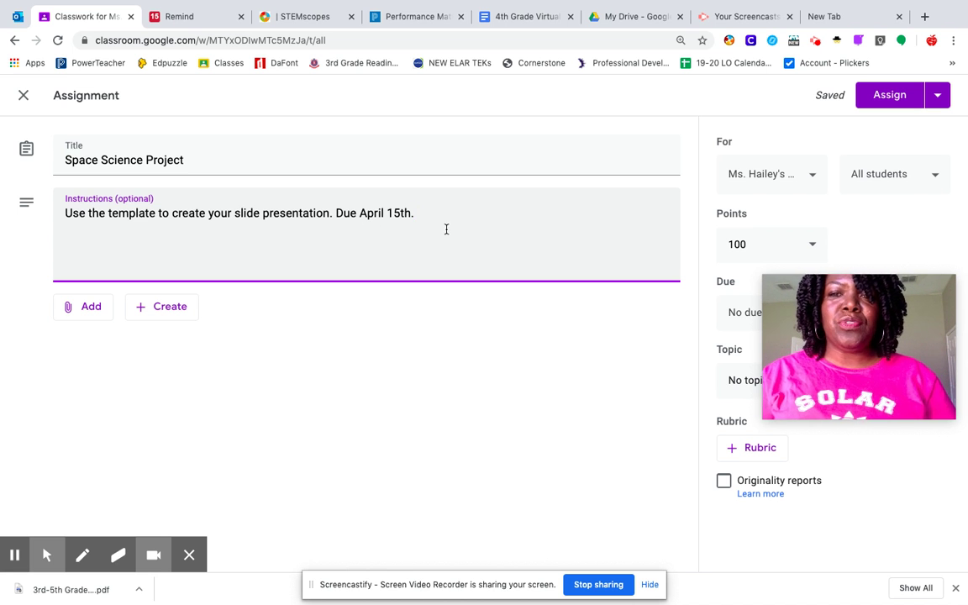
{"action": "left_click_drag", "start_coordinate": [889, 351], "coordinate": [834, 587]}
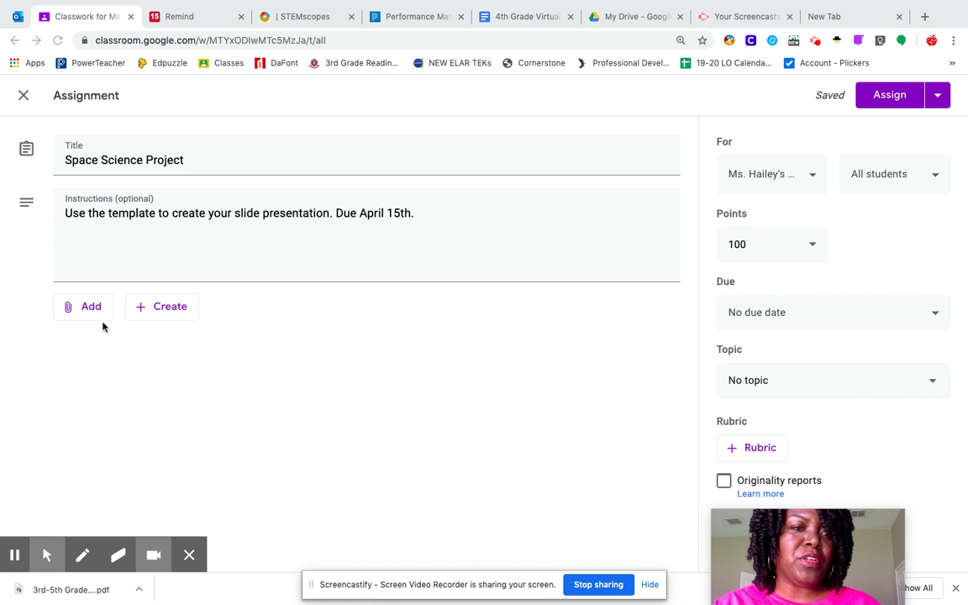
{"action": "left_click", "coordinate": [82, 310]}
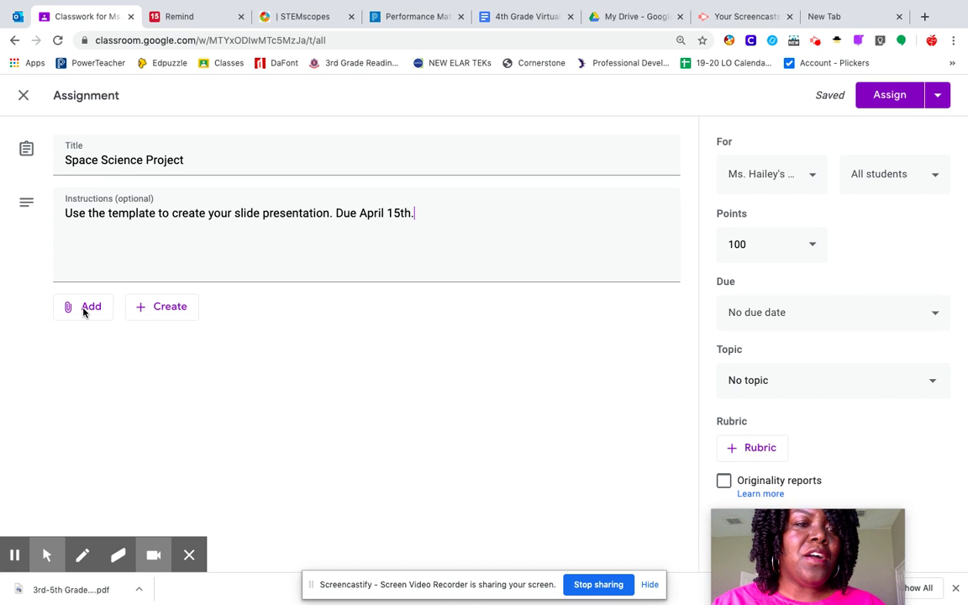
{"action": "left_click", "coordinate": [76, 311]}
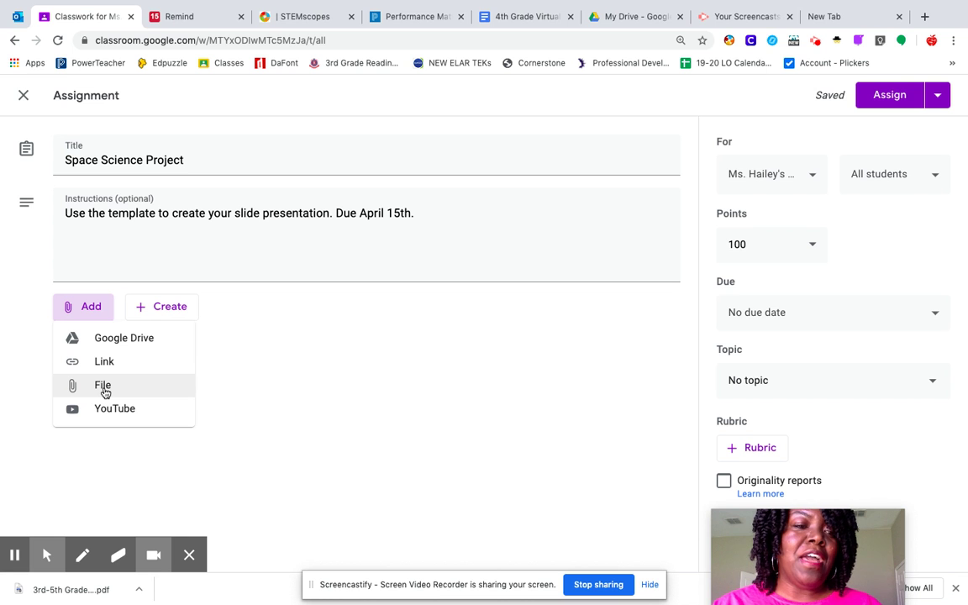
{"action": "left_click", "coordinate": [159, 311]}
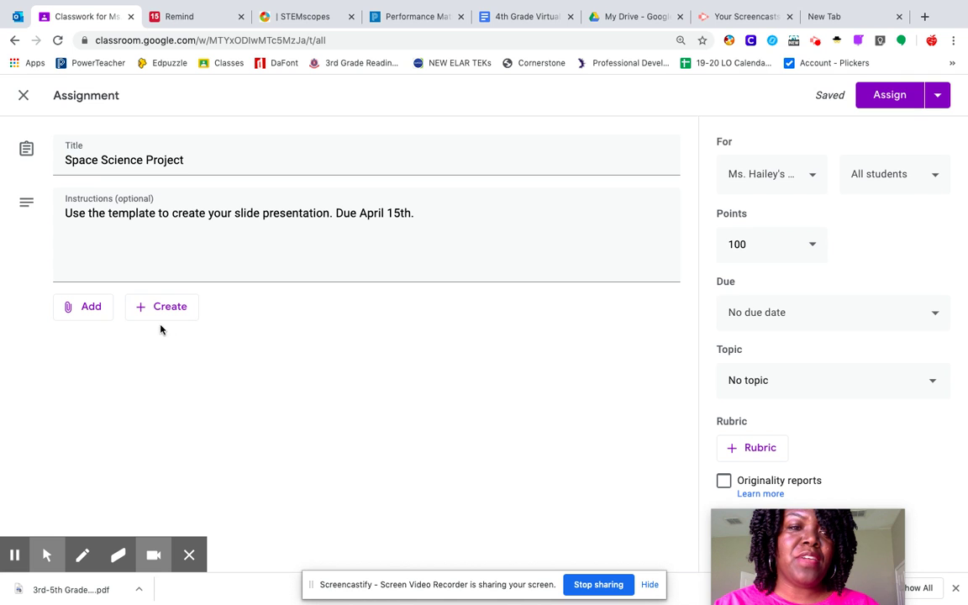
{"action": "left_click", "coordinate": [151, 311]}
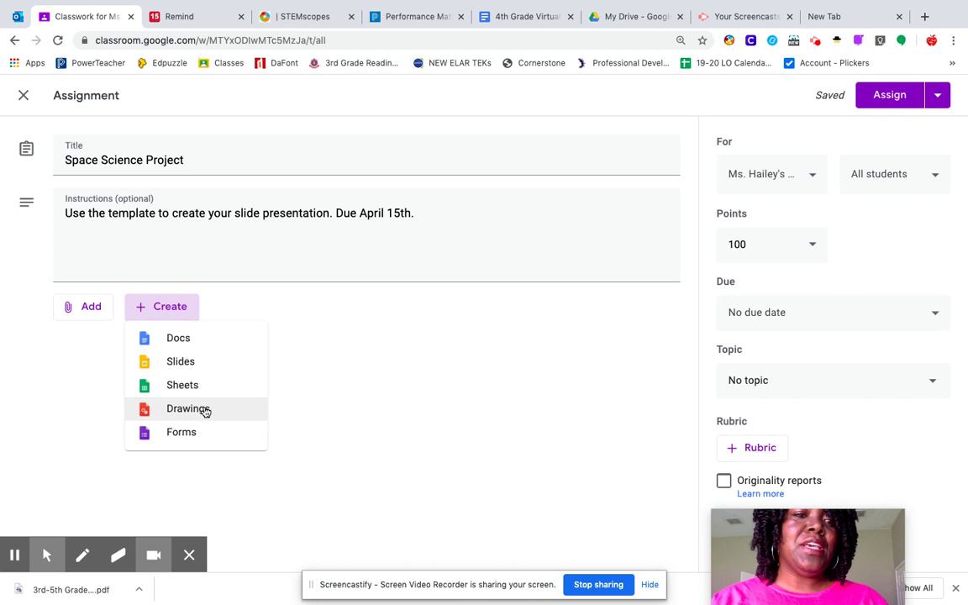
{"action": "left_click", "coordinate": [90, 308]}
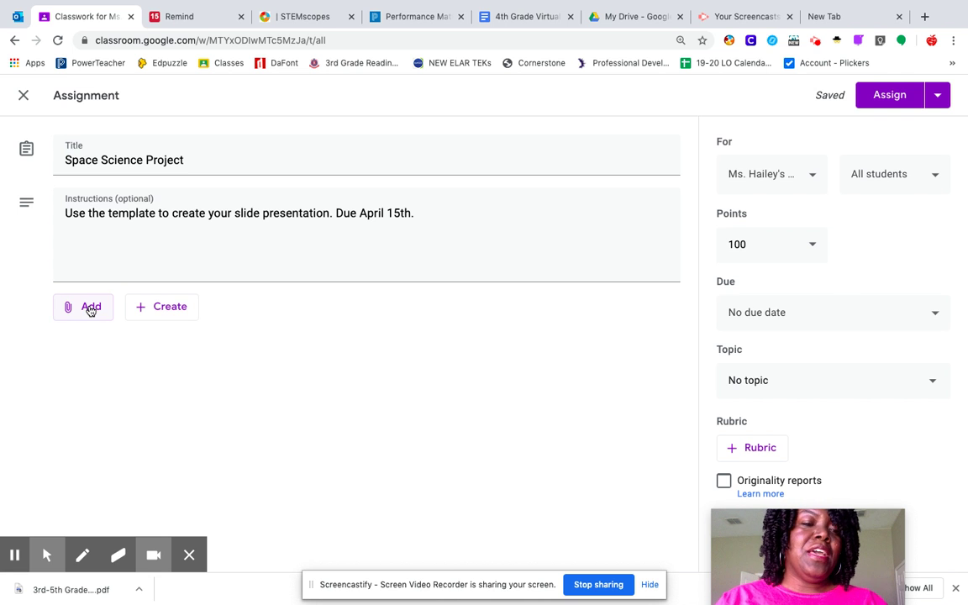
- Attach the Slides file "Your Name Here Science Project" from Google Drive and have a copy made for each student
{"action": "left_click", "coordinate": [91, 308]}
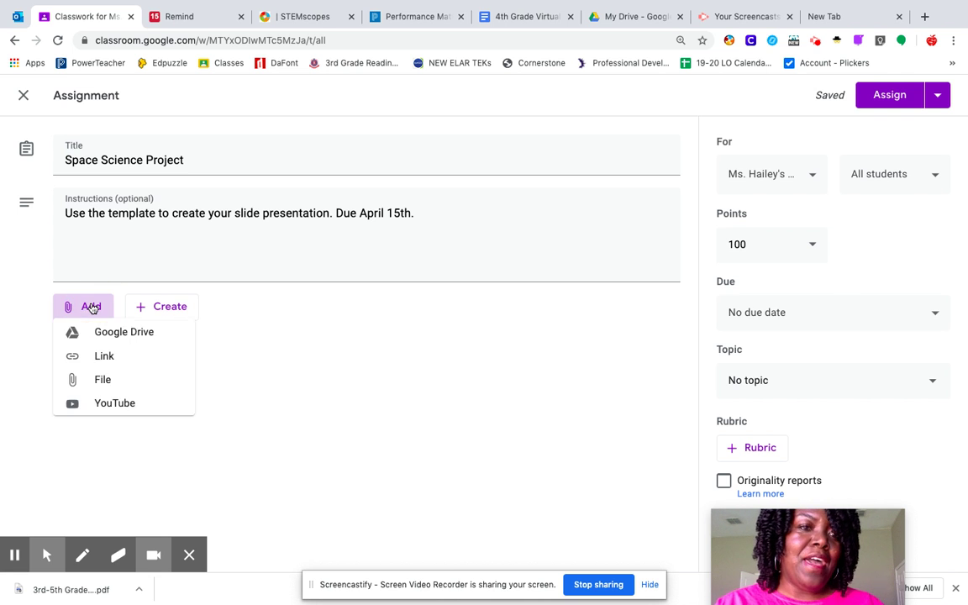
{"action": "left_click", "coordinate": [125, 339]}
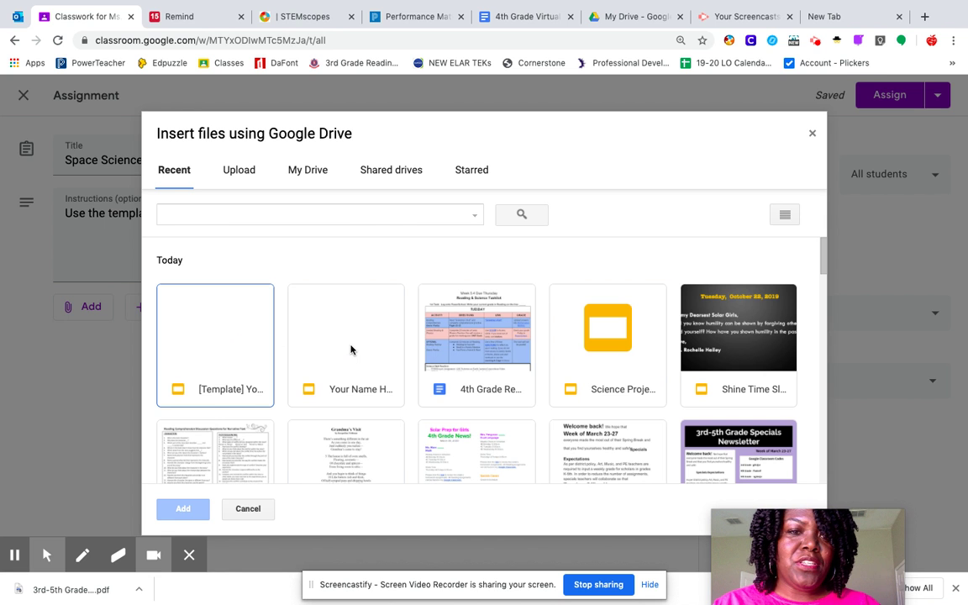
{"action": "double_click", "coordinate": [350, 346]}
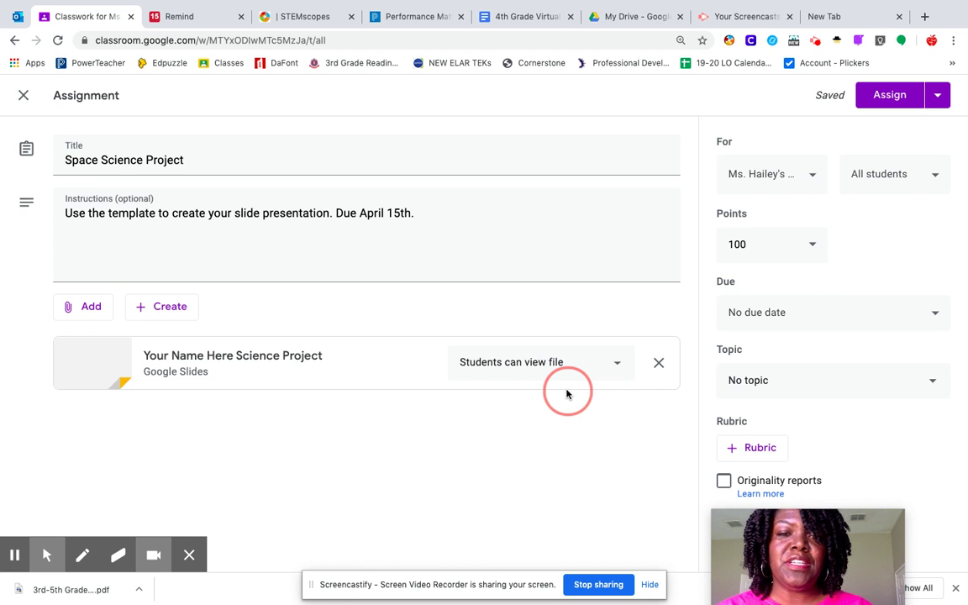
{"action": "left_click", "coordinate": [618, 369]}
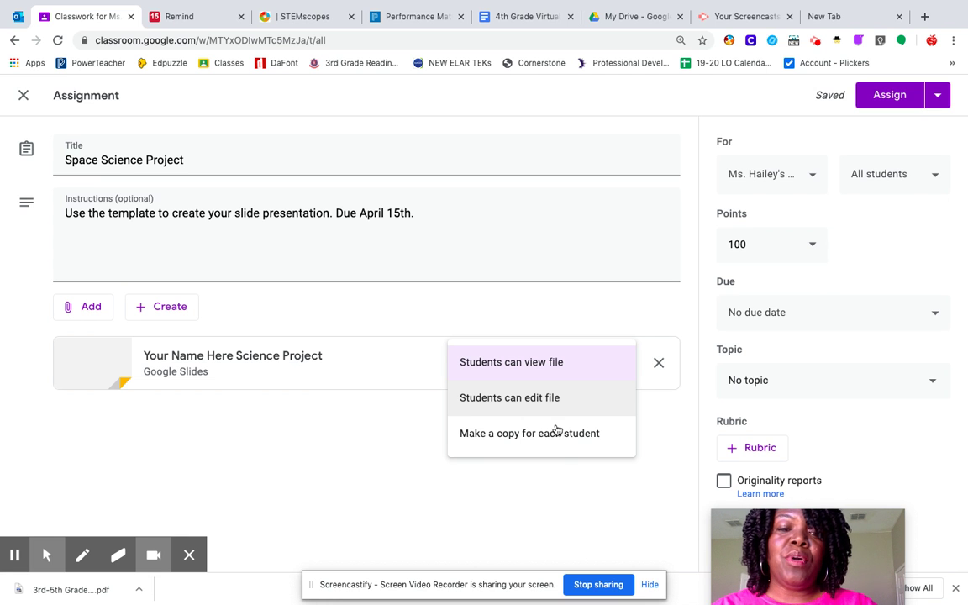
{"action": "left_click", "coordinate": [512, 442]}
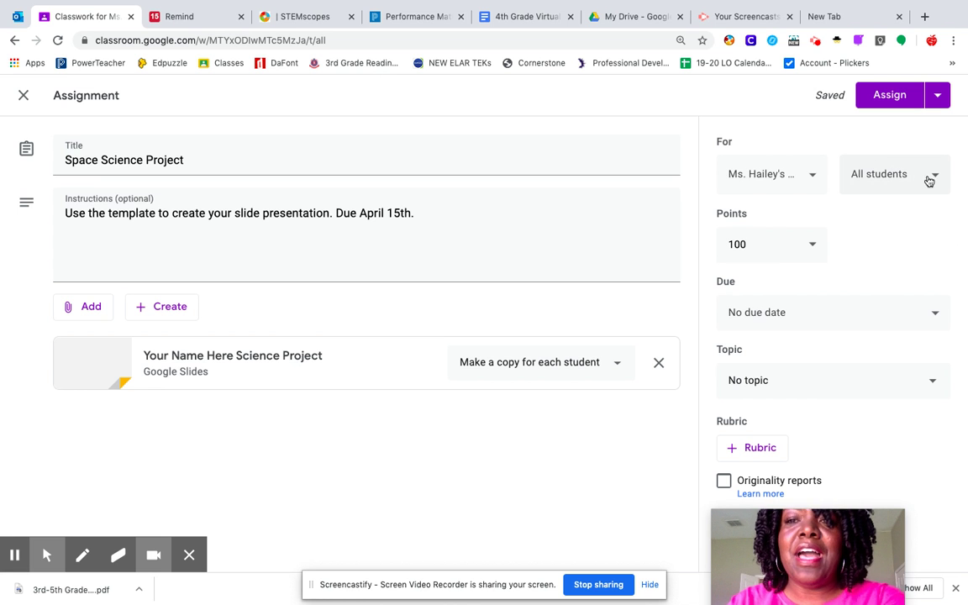
{"action": "left_click", "coordinate": [814, 174]}
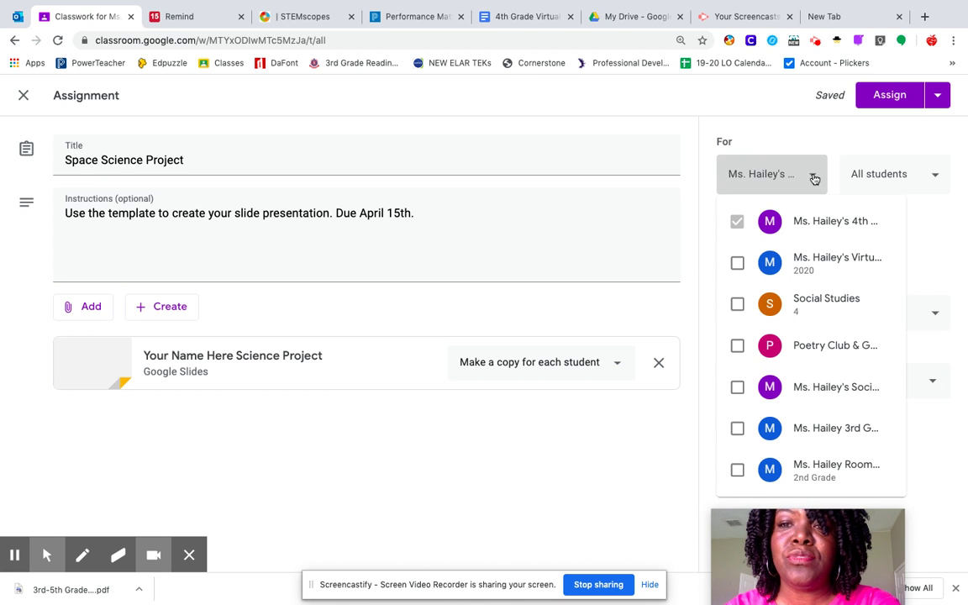
{"action": "left_click", "coordinate": [814, 179]}
{"action": "left_click", "coordinate": [931, 177]}
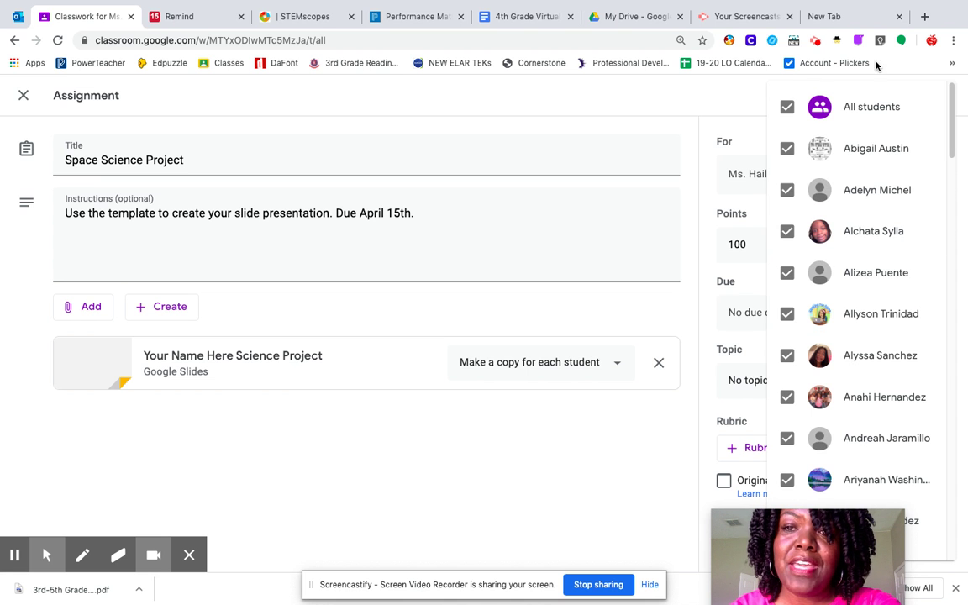
{"action": "left_click", "coordinate": [753, 97]}
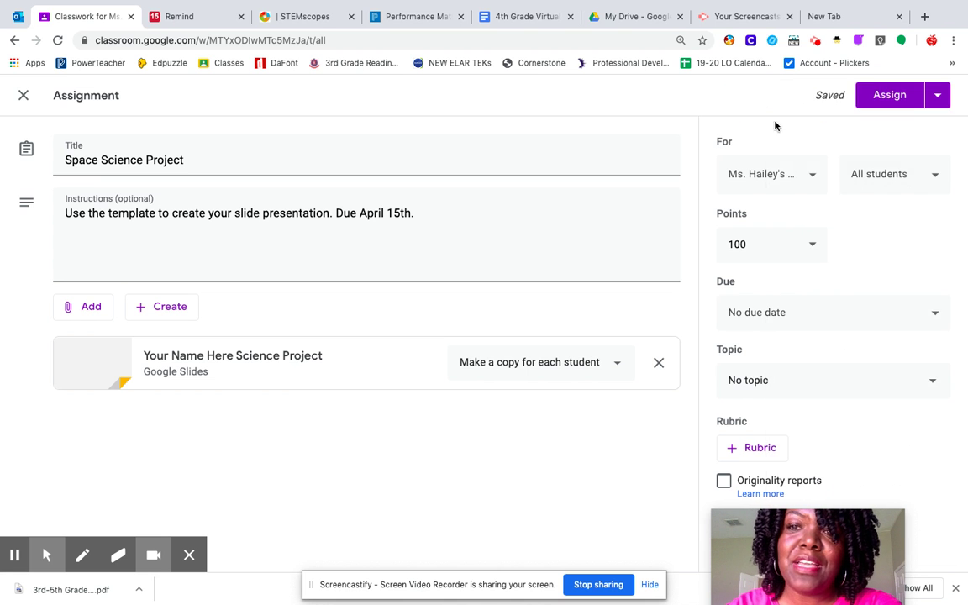
- Set the assignment's points to 50
{"action": "left_click", "coordinate": [814, 254]}
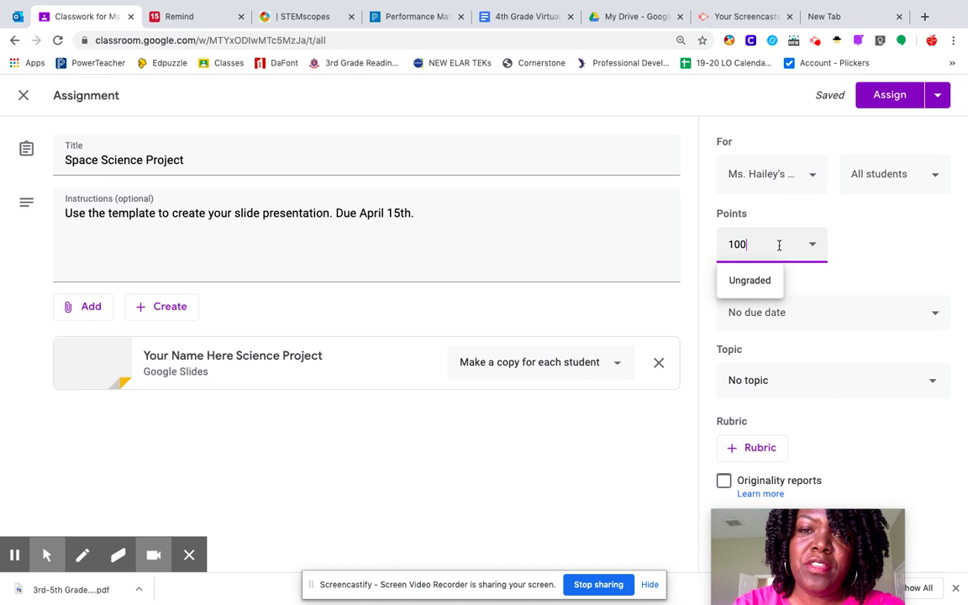
{"action": "key", "text": "BackSpace"}
{"action": "key", "text": "BackSpace"}
{"action": "key", "text": "BackSpace"}
{"action": "type", "text": "50"}
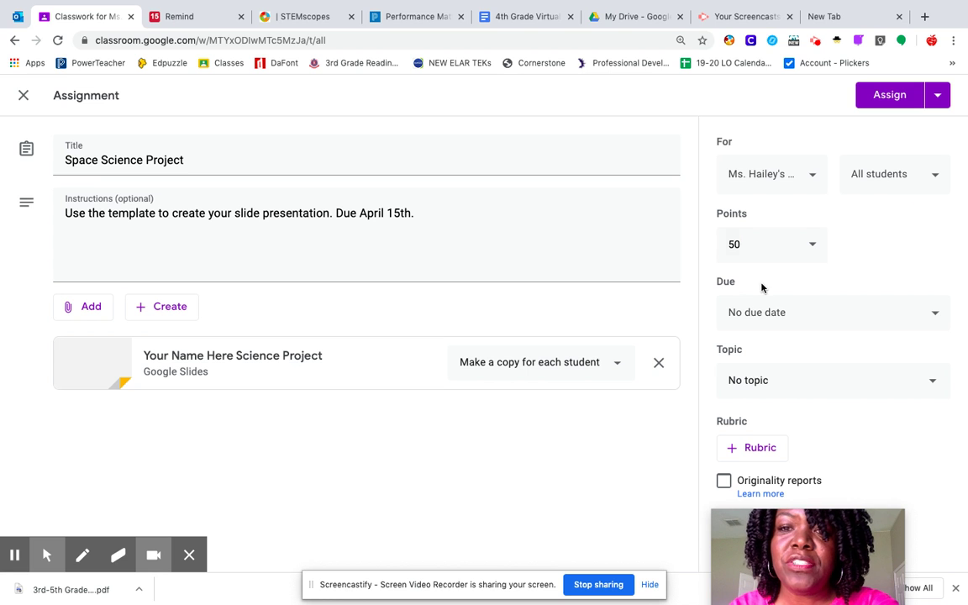
- Set the assignment's due date to April 15, 2020, keeping the due time at 11:59 PM
{"action": "left_click", "coordinate": [935, 316]}
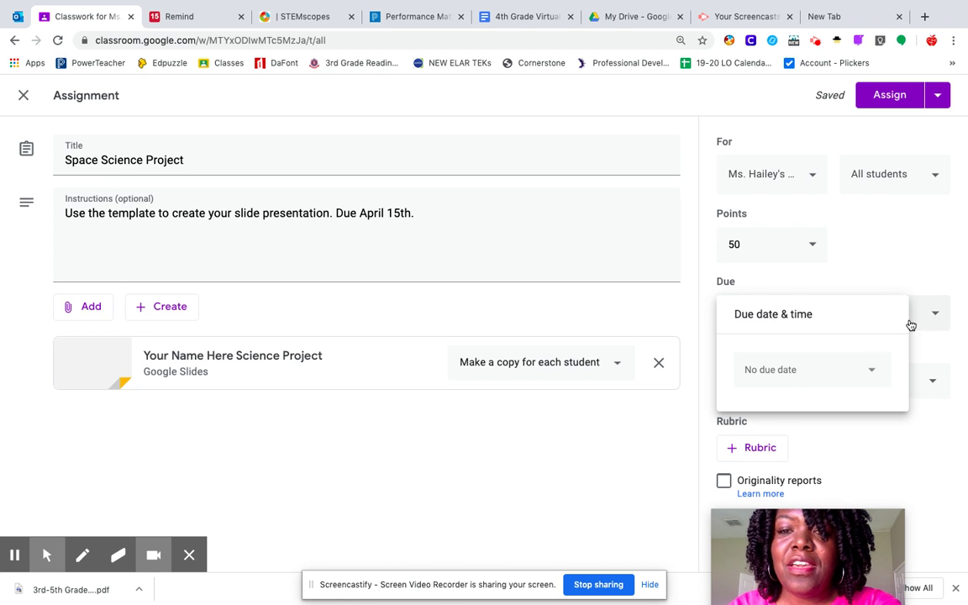
{"action": "left_click", "coordinate": [874, 372]}
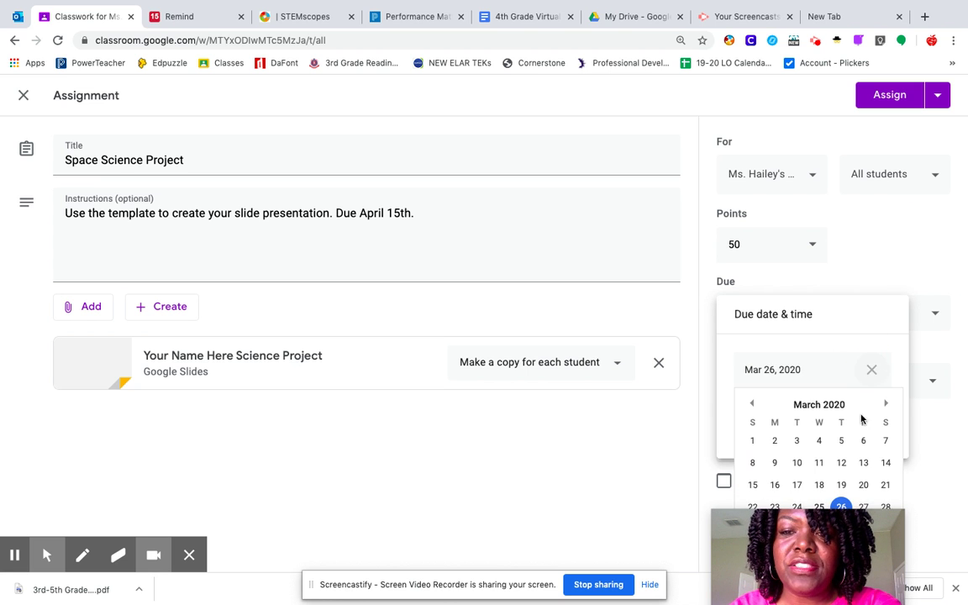
{"action": "left_click", "coordinate": [886, 405]}
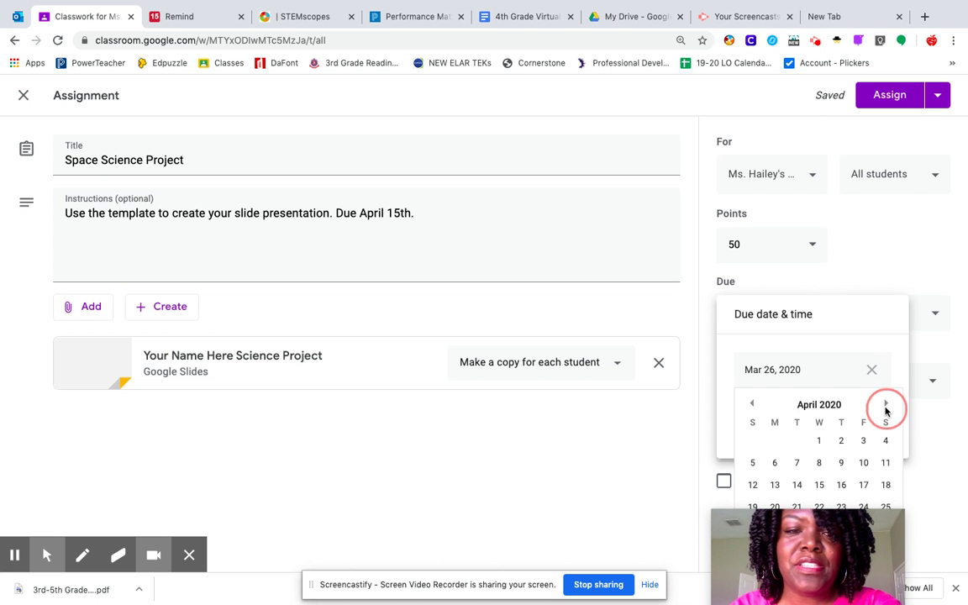
{"action": "left_click", "coordinate": [818, 485]}
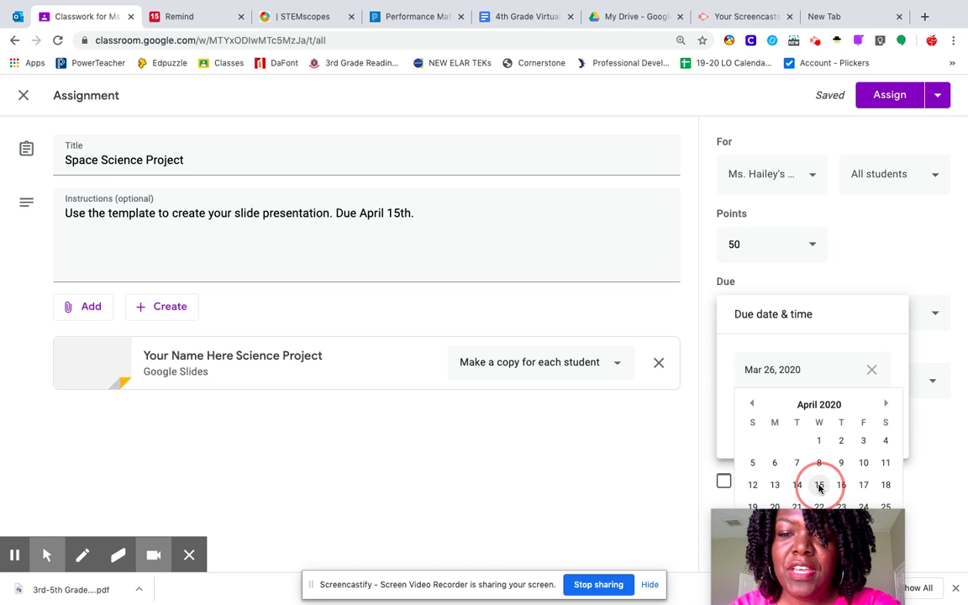
{"action": "left_click", "coordinate": [794, 416]}
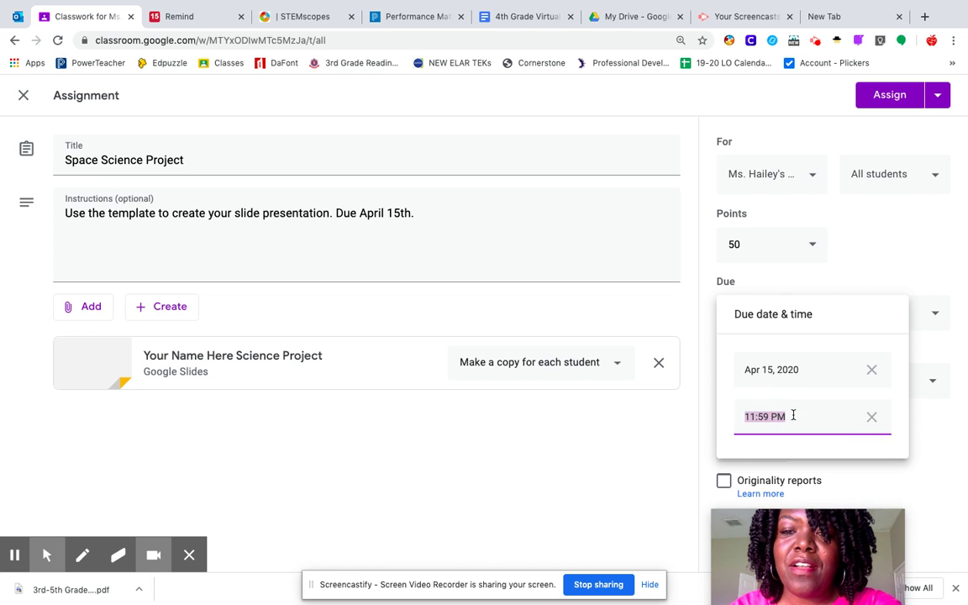
{"action": "left_click", "coordinate": [940, 337]}
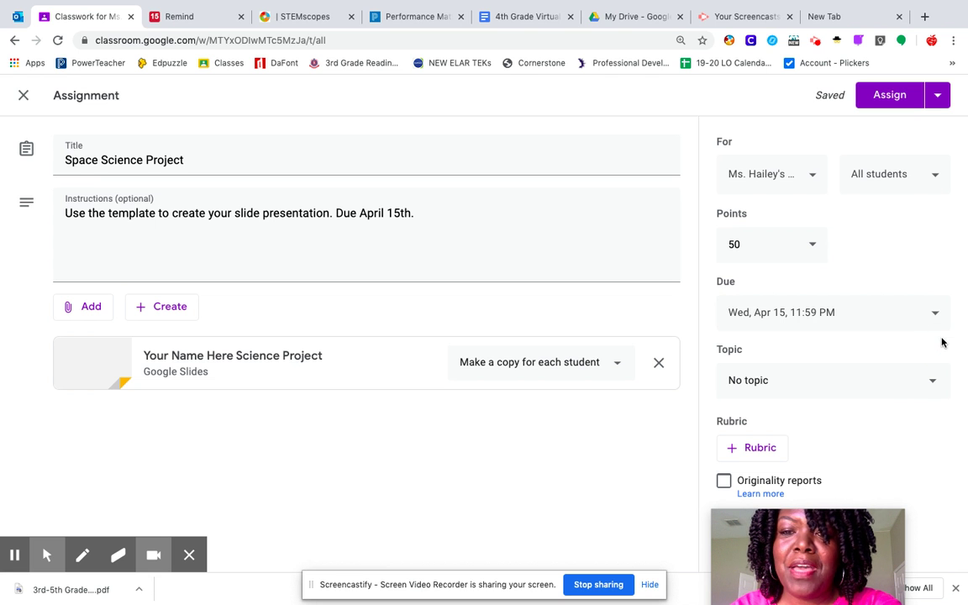
{"action": "left_click", "coordinate": [846, 387]}
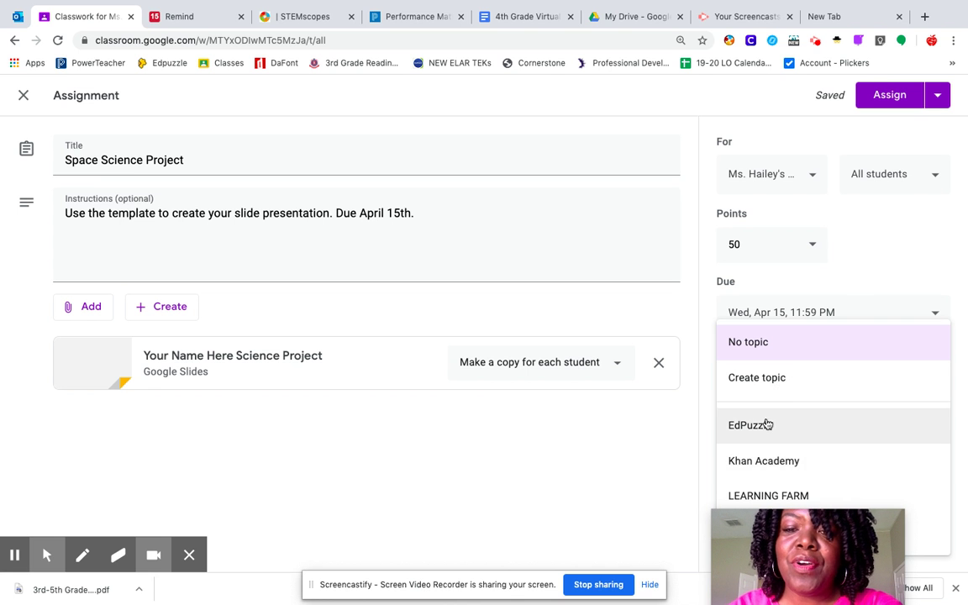
{"action": "left_click", "coordinate": [705, 406]}
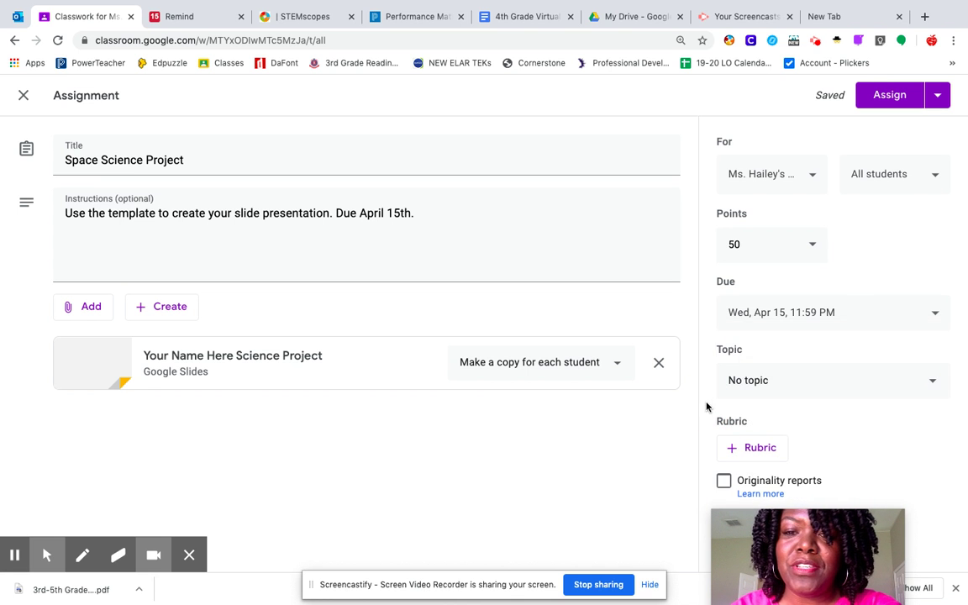
{"action": "left_click", "coordinate": [748, 450]}
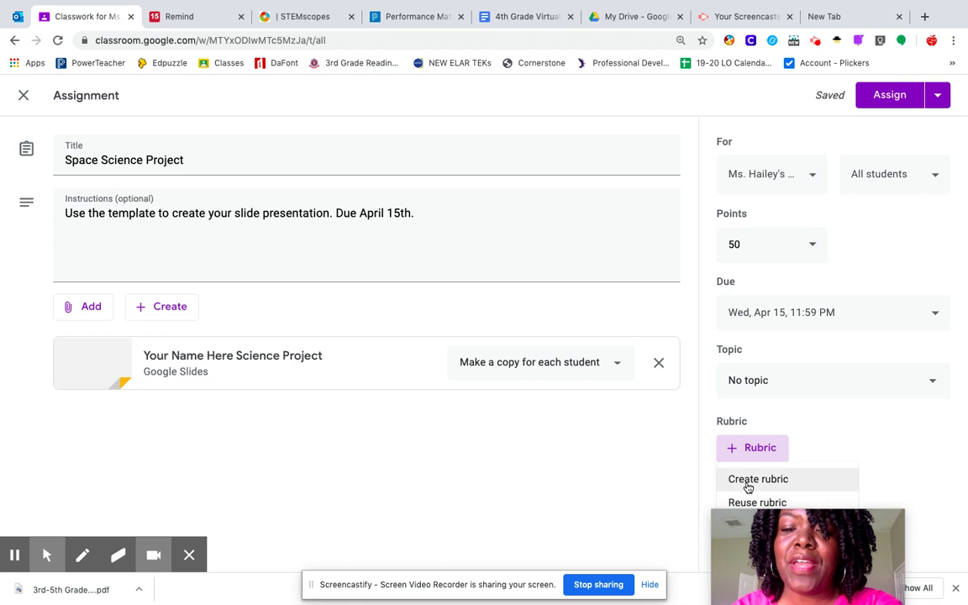
{"action": "left_click", "coordinate": [712, 452]}
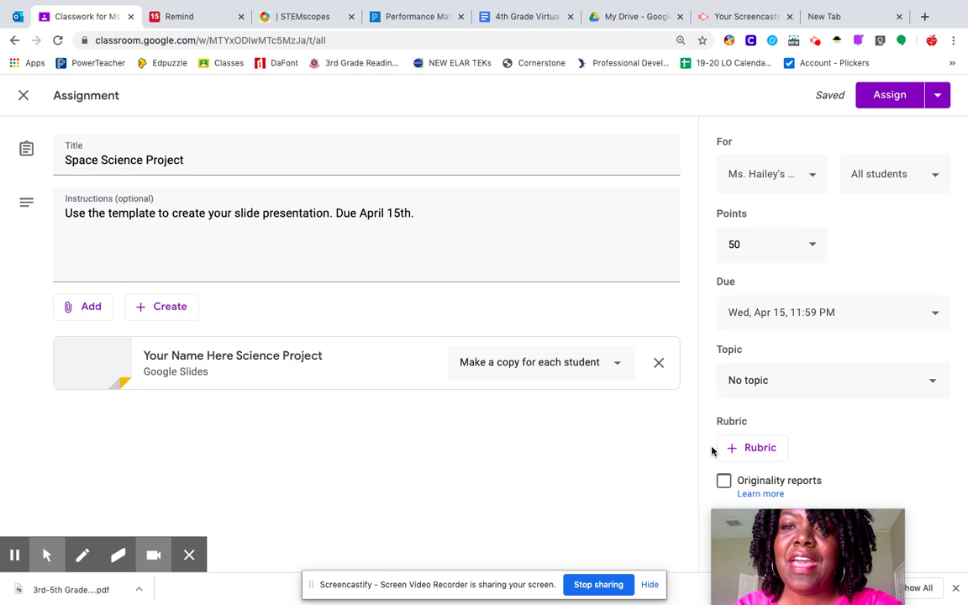
{"action": "left_click", "coordinate": [934, 97]}
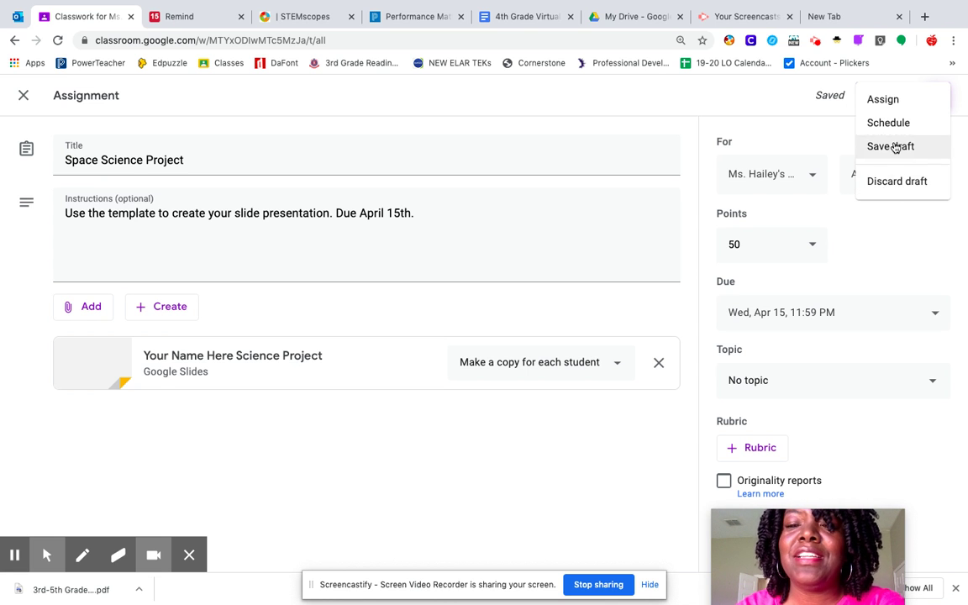
{"action": "left_click", "coordinate": [847, 109]}
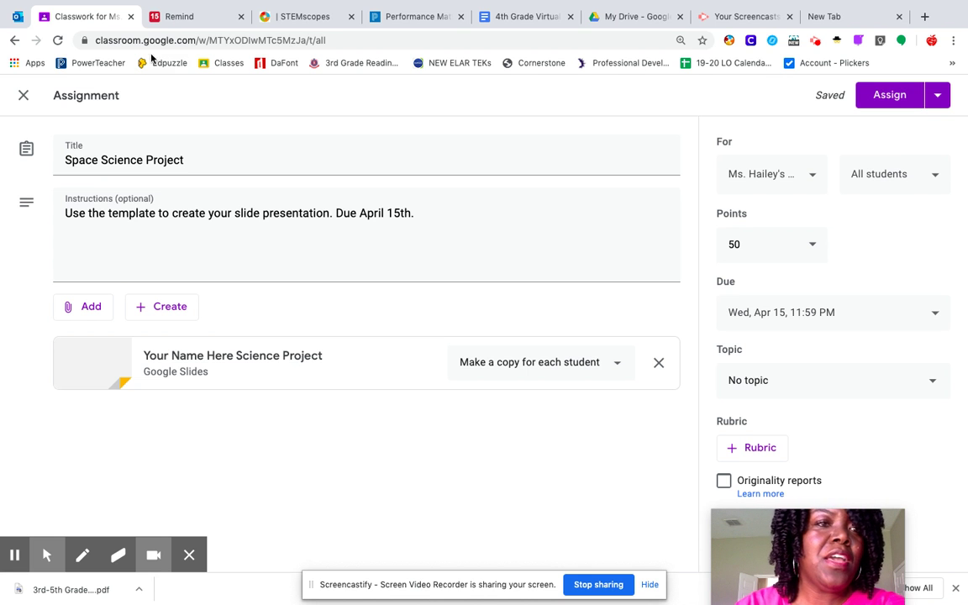
- Close the assignment draft and open the already posted SPACE Science Project assignment from the class stream
{"action": "left_click", "coordinate": [25, 99]}
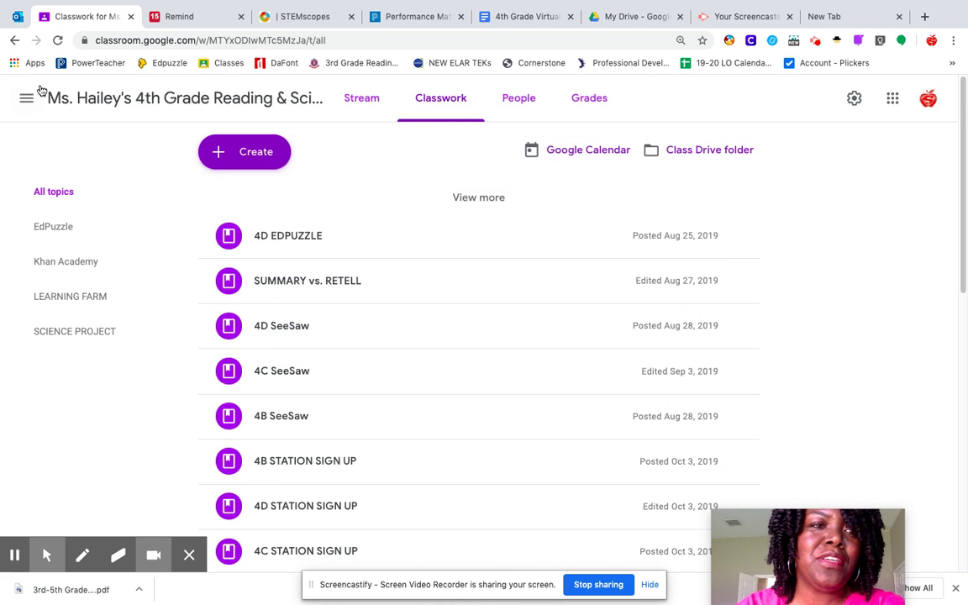
{"action": "left_click", "coordinate": [77, 101]}
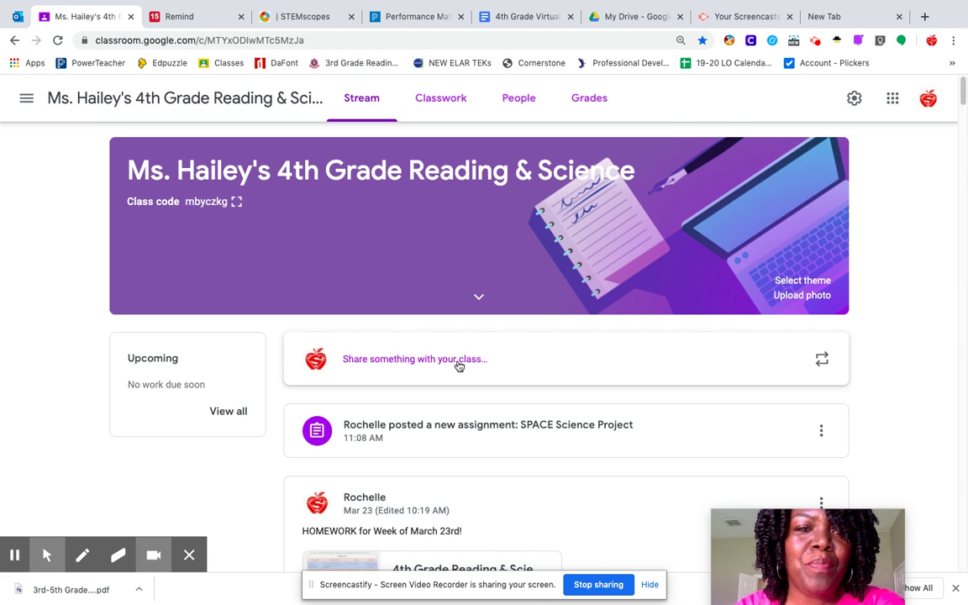
{"action": "left_click", "coordinate": [425, 433]}
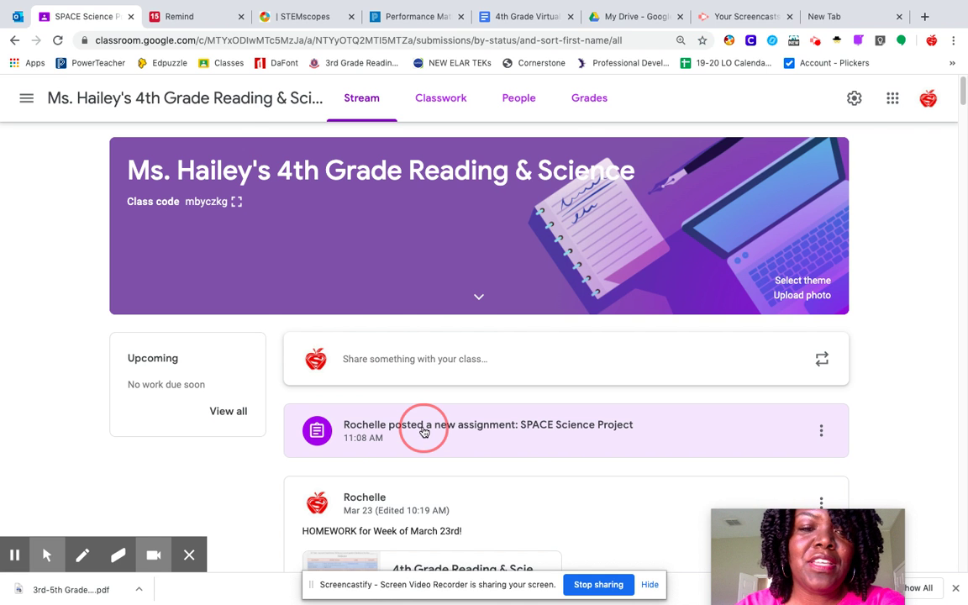